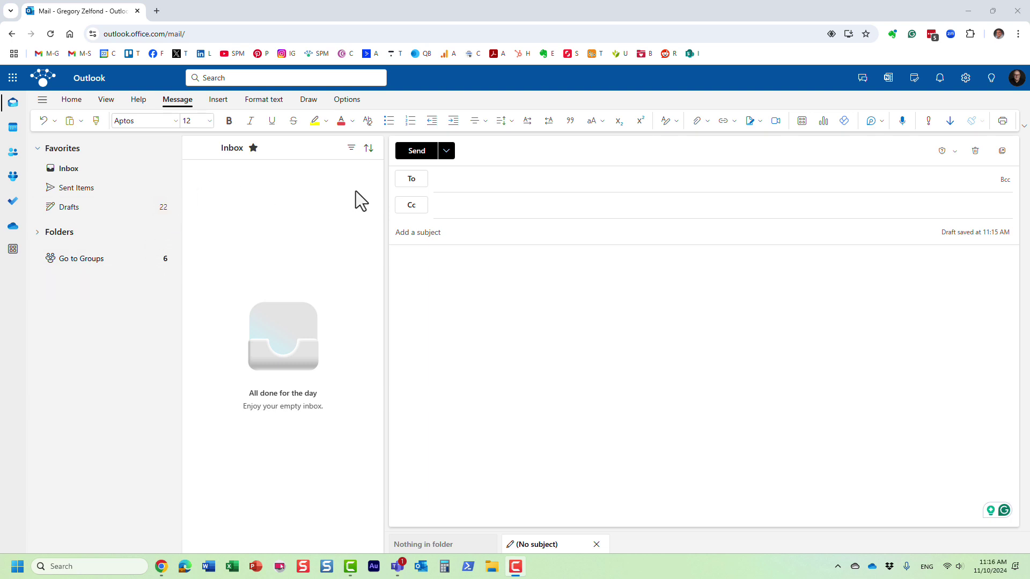
# Address the draft to the colleague chosen from the name suggestions, then check their contact card.
pyautogui.click(448, 180)
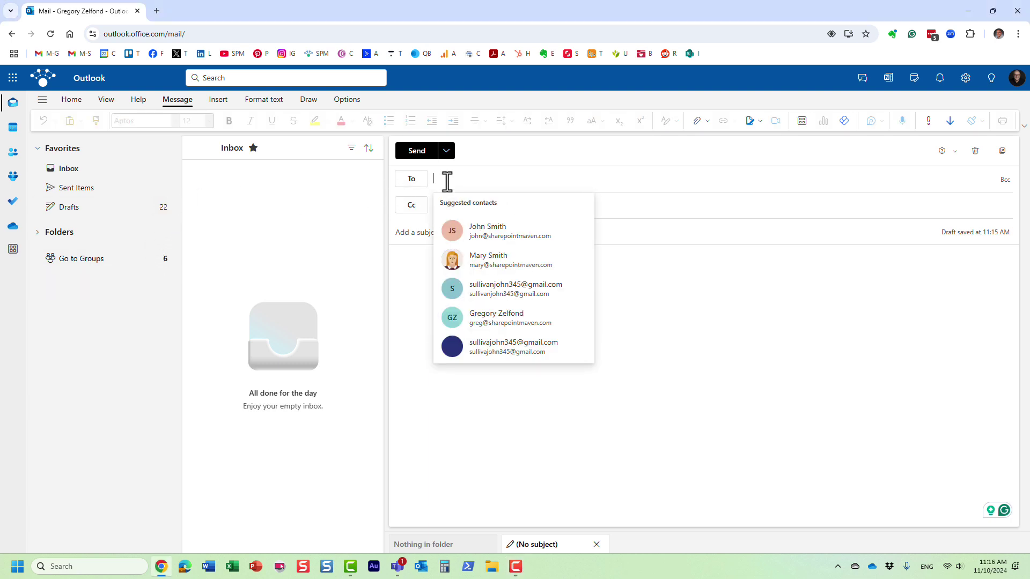
pyautogui.write('mary')
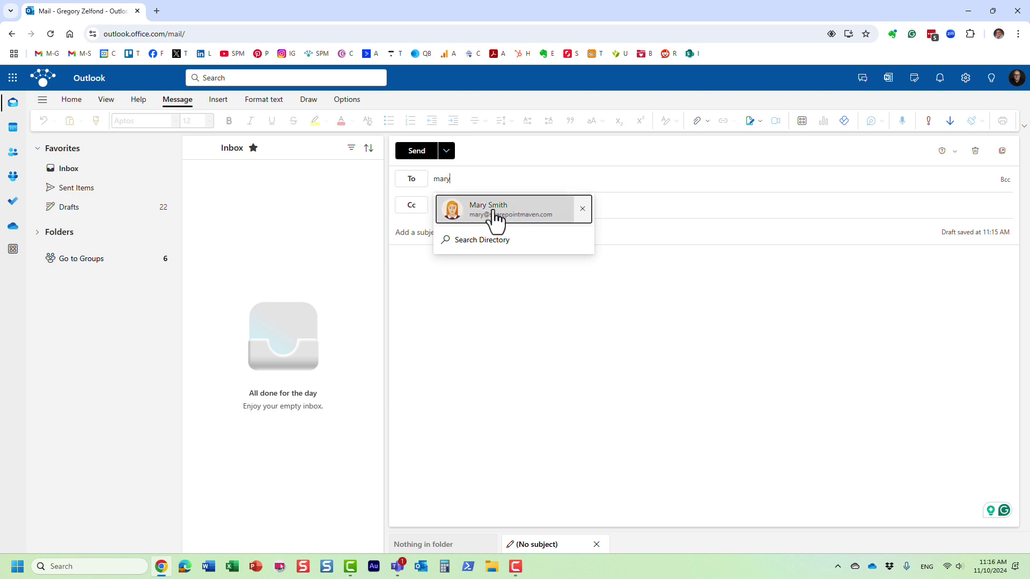
pyautogui.click(496, 218)
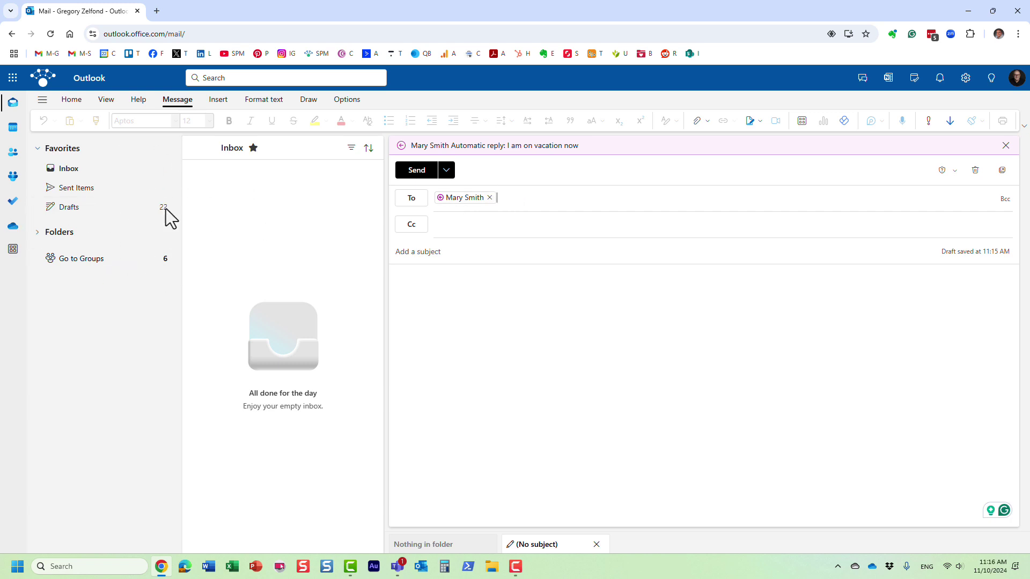
pyautogui.click(467, 213)
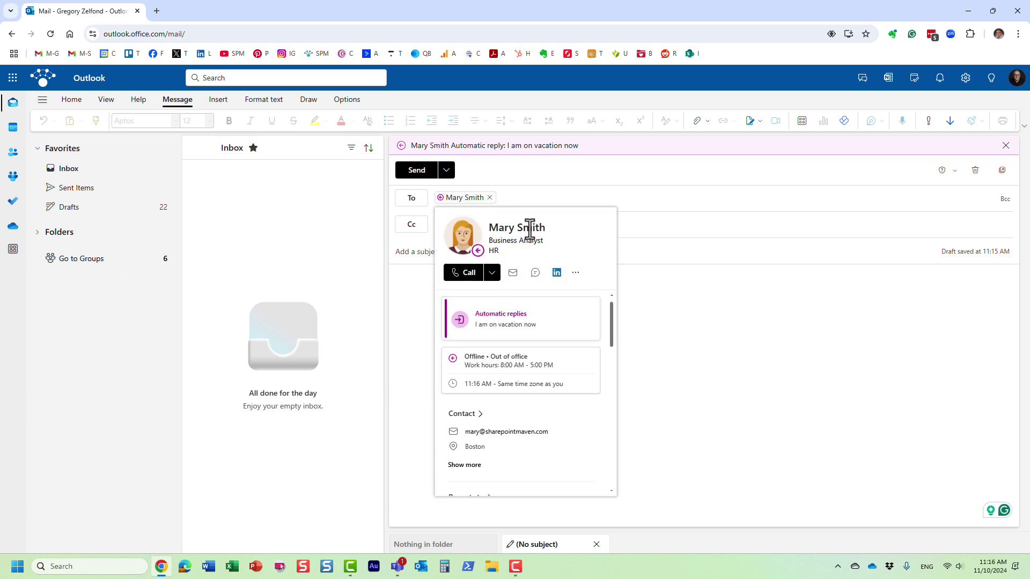
pyautogui.click(311, 218)
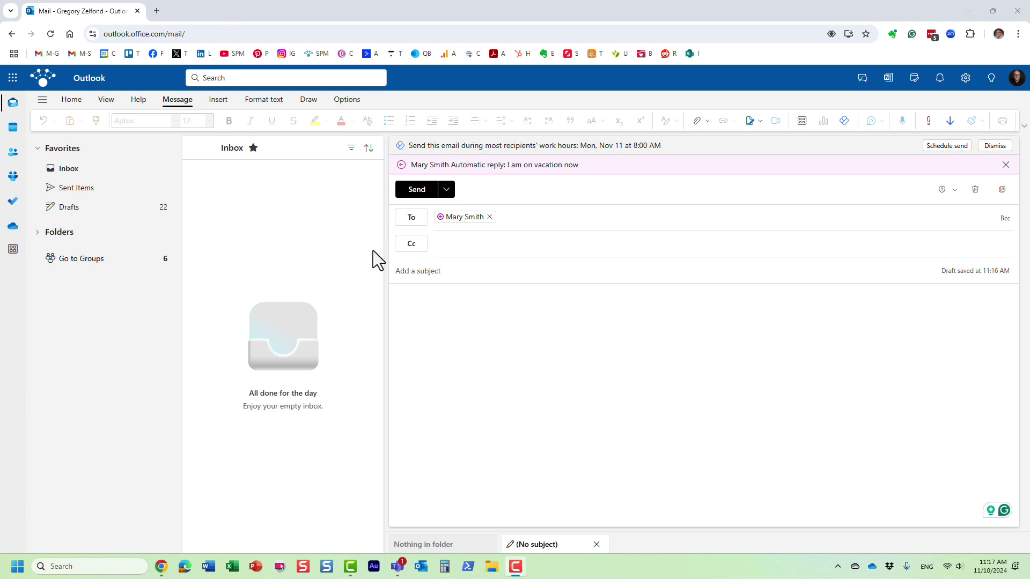
# Open the admin center in a new tab from the app launcher and go to Users > Contacts.
pyautogui.click(13, 78)
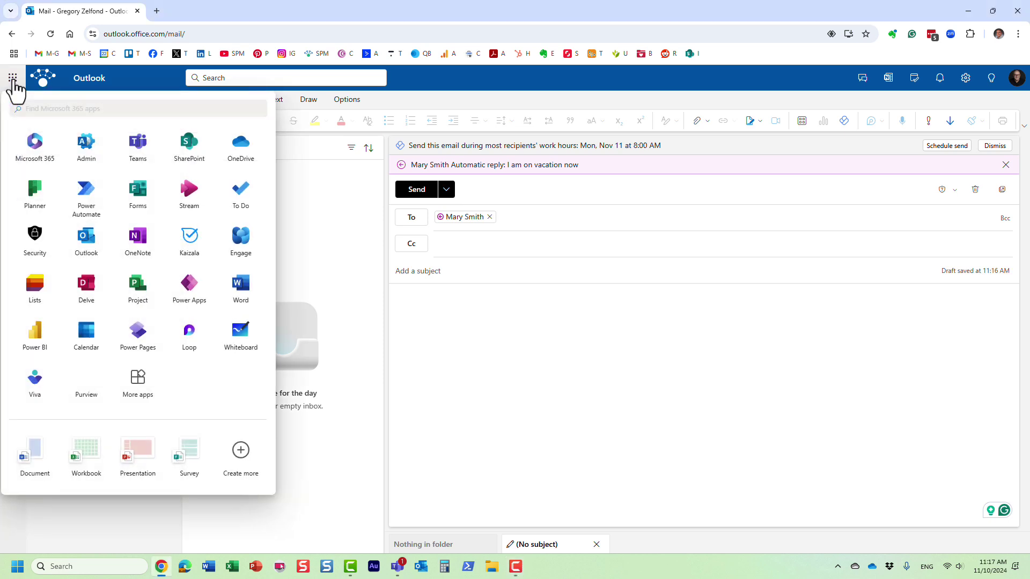
pyautogui.rightClick(83, 155)
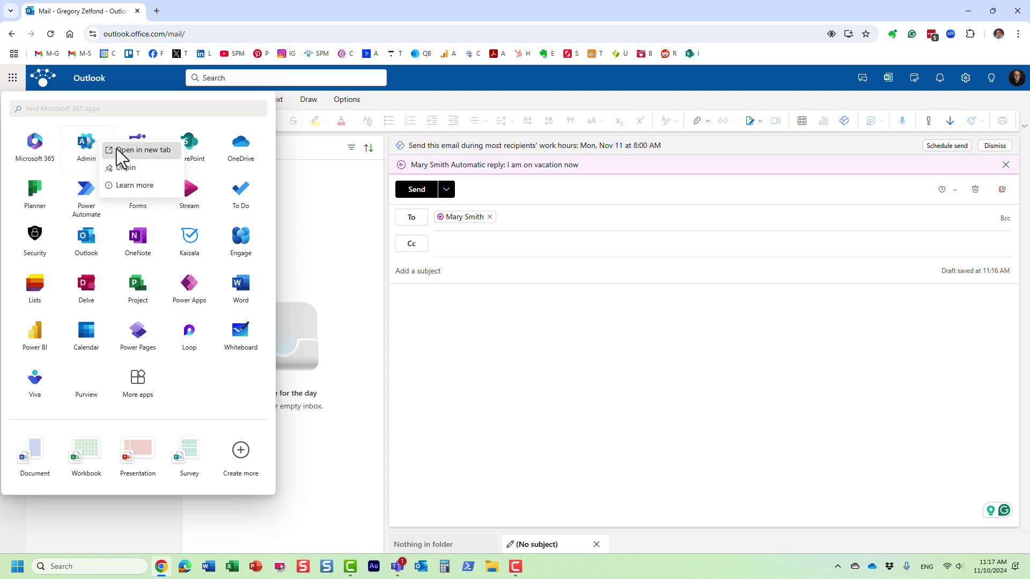
pyautogui.click(117, 149)
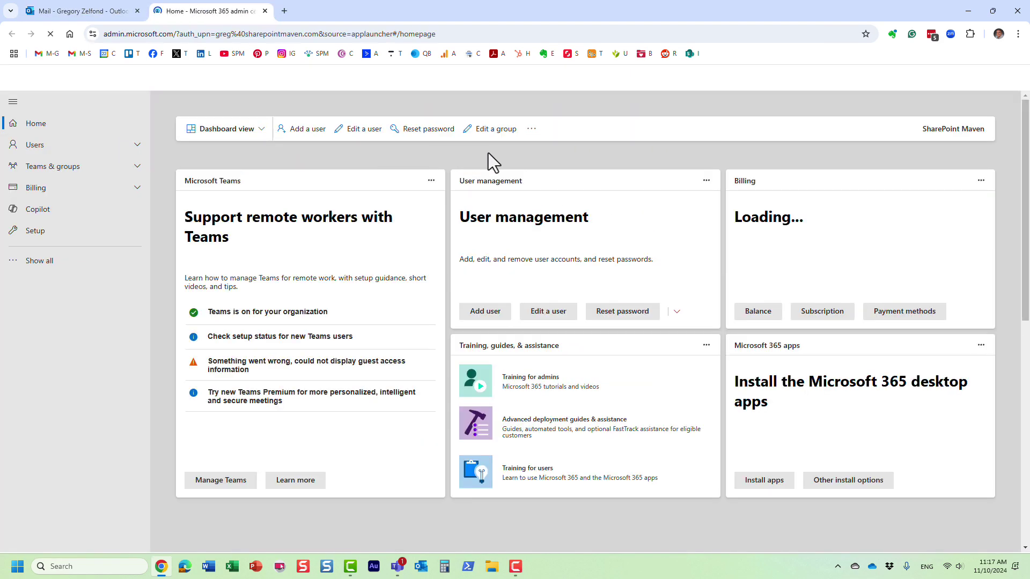
pyautogui.click(54, 148)
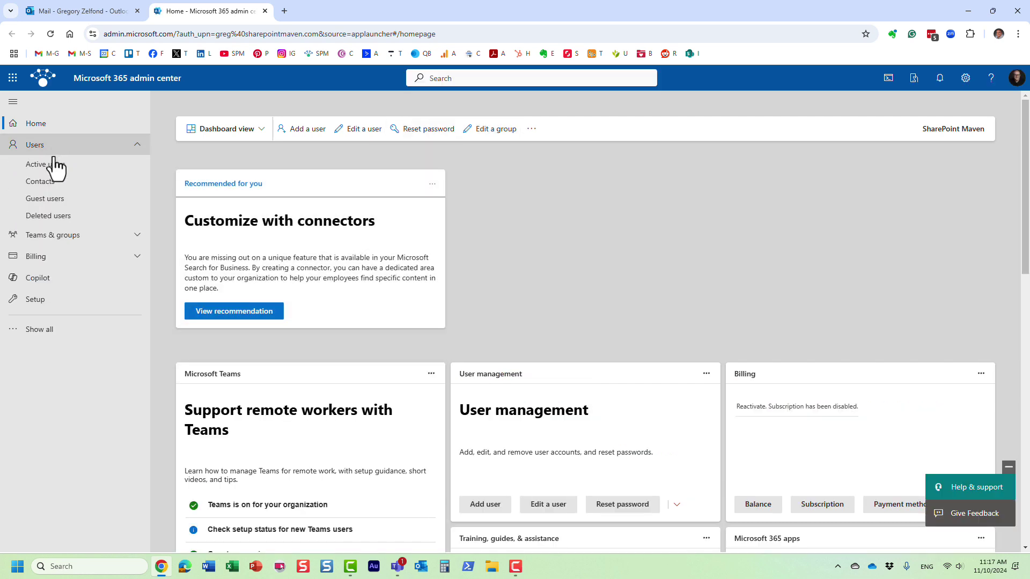
pyautogui.click(53, 167)
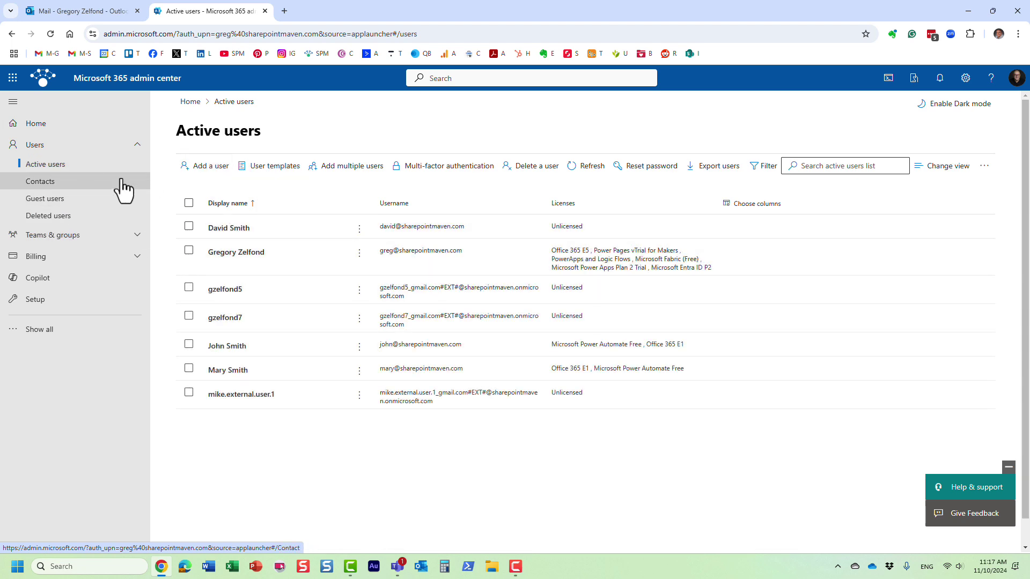
pyautogui.click(47, 186)
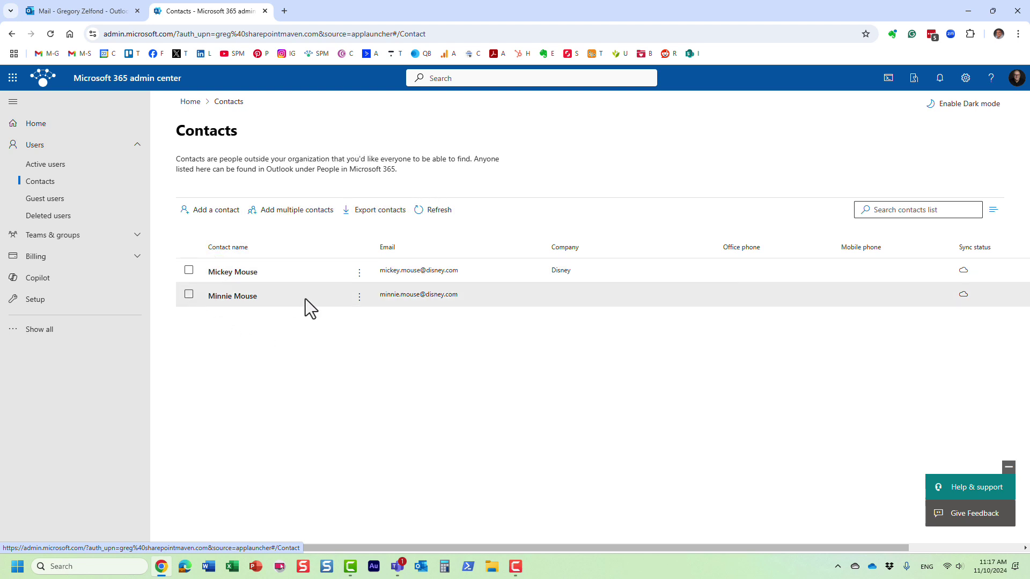
# Start adding a single contact after backing out of the bulk CSV upload panel.
pyautogui.click(218, 221)
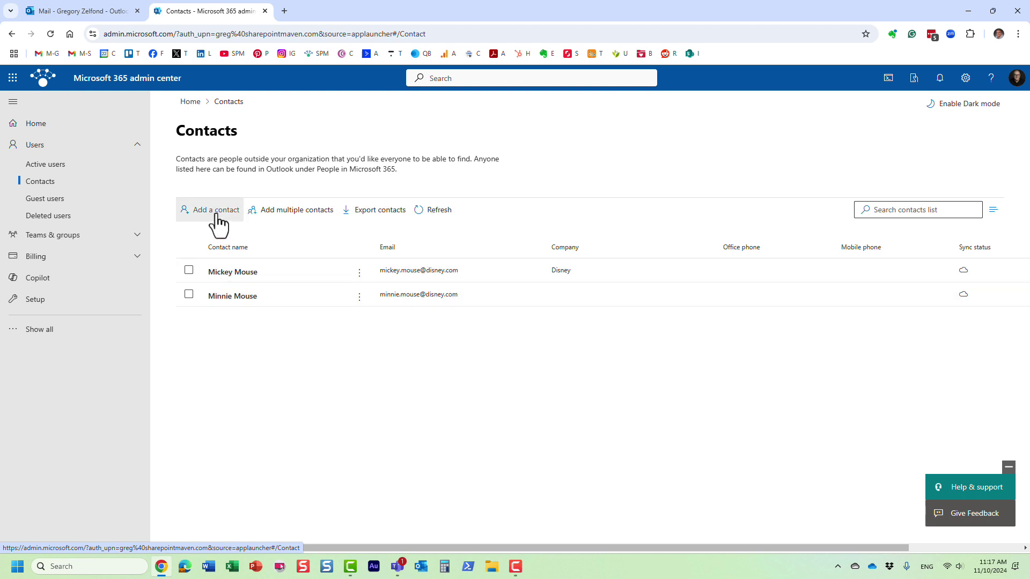
pyautogui.click(280, 212)
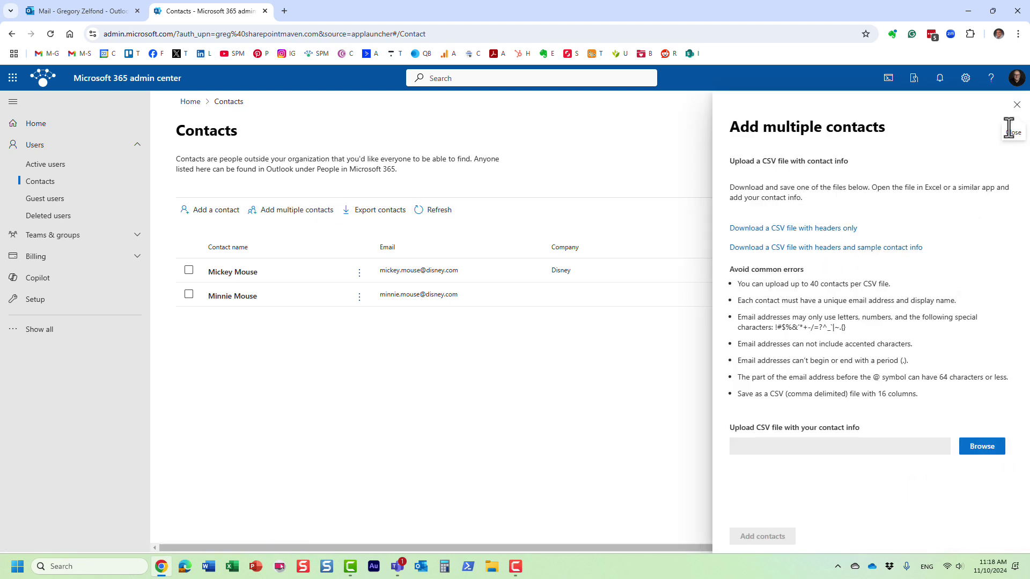
pyautogui.click(1016, 106)
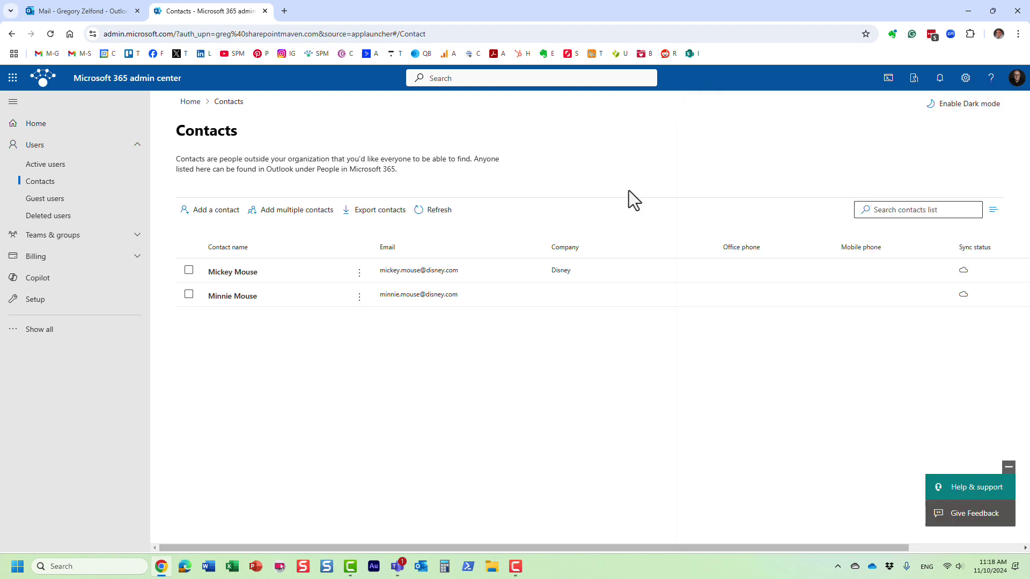
pyautogui.click(221, 212)
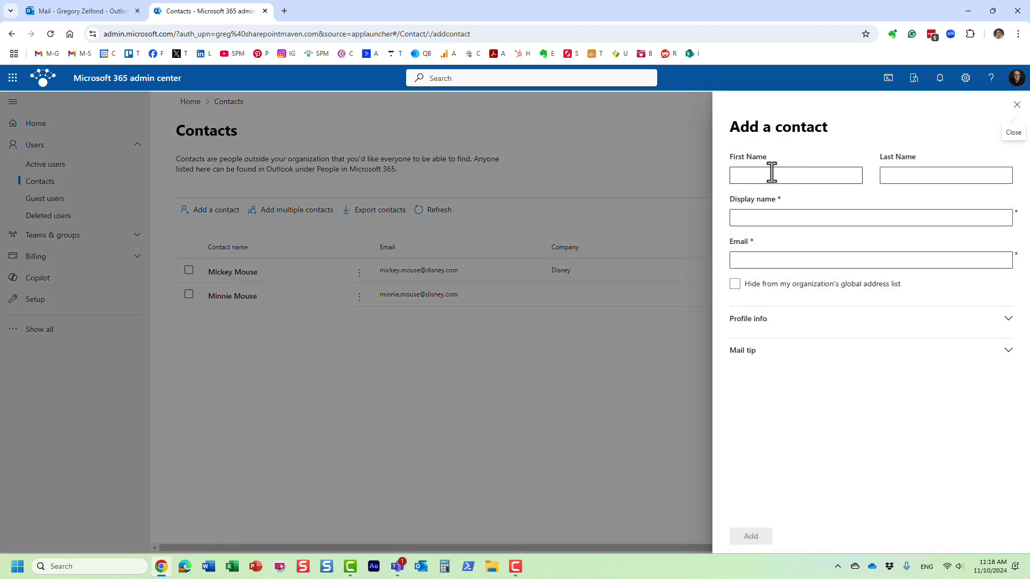
# Enter the contact's first name, last name, display name and disney.com e-mail address.
pyautogui.click(768, 175)
pyautogui.write('Donald')
pyautogui.press('Tab')
pyautogui.write('Duck')
pyautogui.click(788, 217)
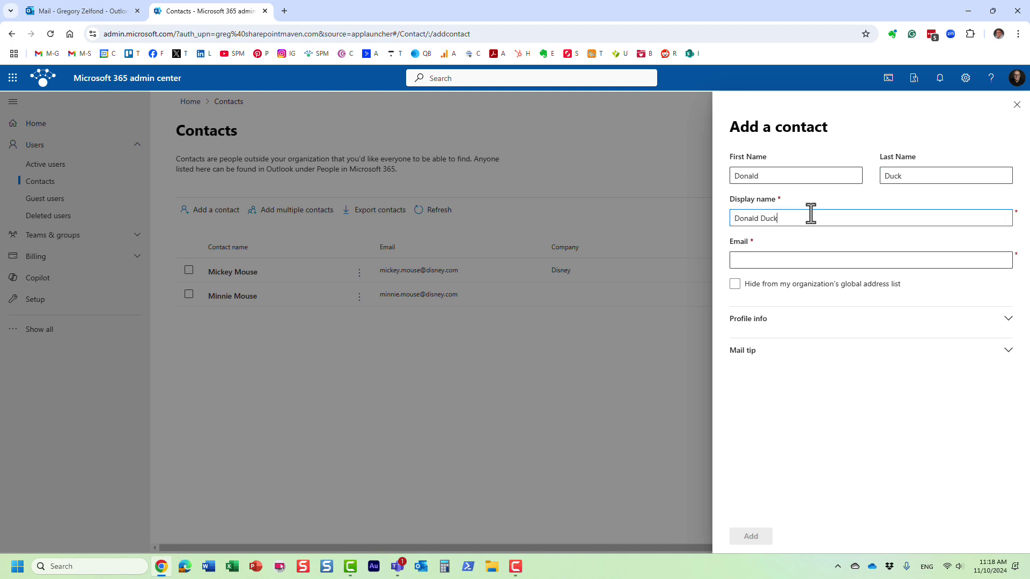
pyautogui.click(799, 261)
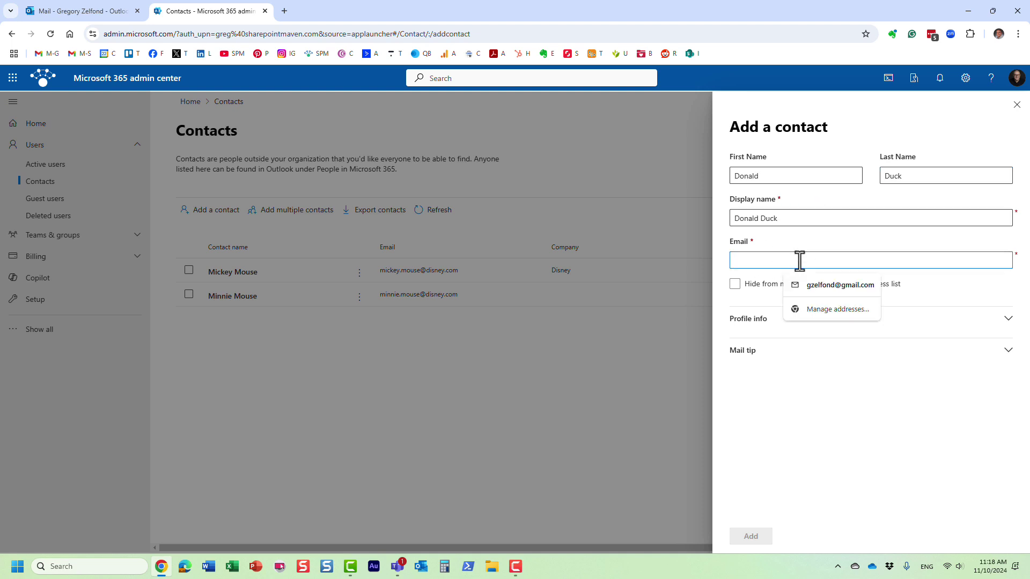
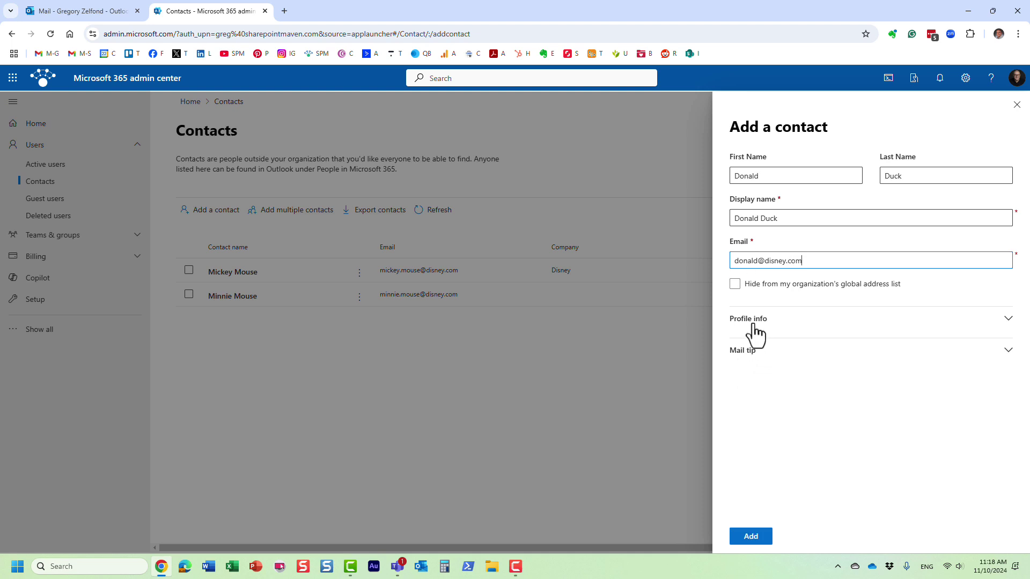
# Expand Profile info and review the optional profile fields.
pyautogui.click(751, 331)
pyautogui.scroll(-1, 770, 344)
pyautogui.scroll(-1, 770, 344)
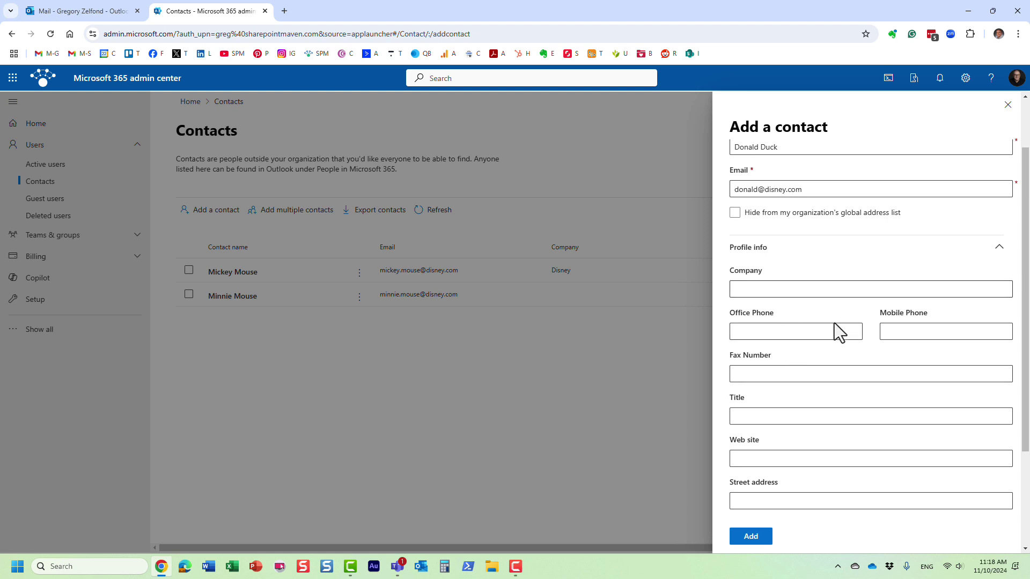
pyautogui.scroll(-1, 797, 413)
pyautogui.scroll(-1, 795, 409)
pyautogui.scroll(3, 795, 407)
pyautogui.scroll(1, 795, 407)
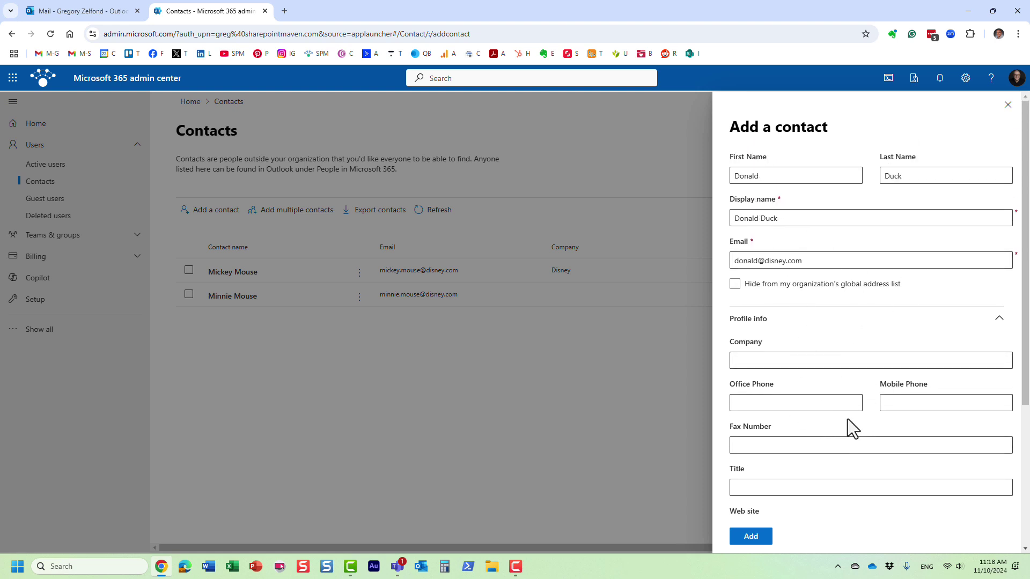
pyautogui.scroll(-2, 852, 428)
pyautogui.scroll(2, 838, 378)
# Save the new contact, close the Contact added confirmation, and return to the Outlook tab.
pyautogui.click(751, 536)
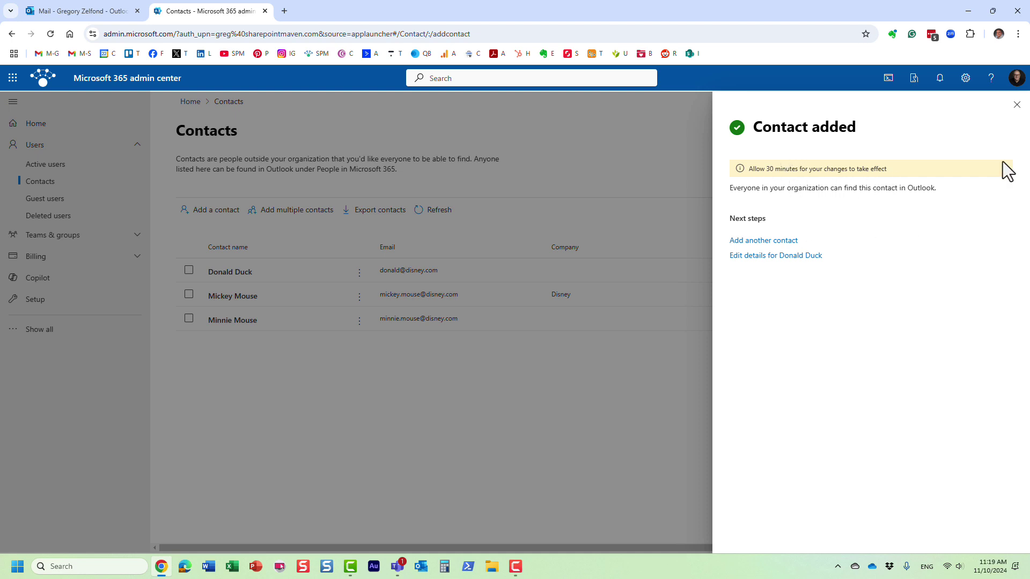
pyautogui.click(1015, 106)
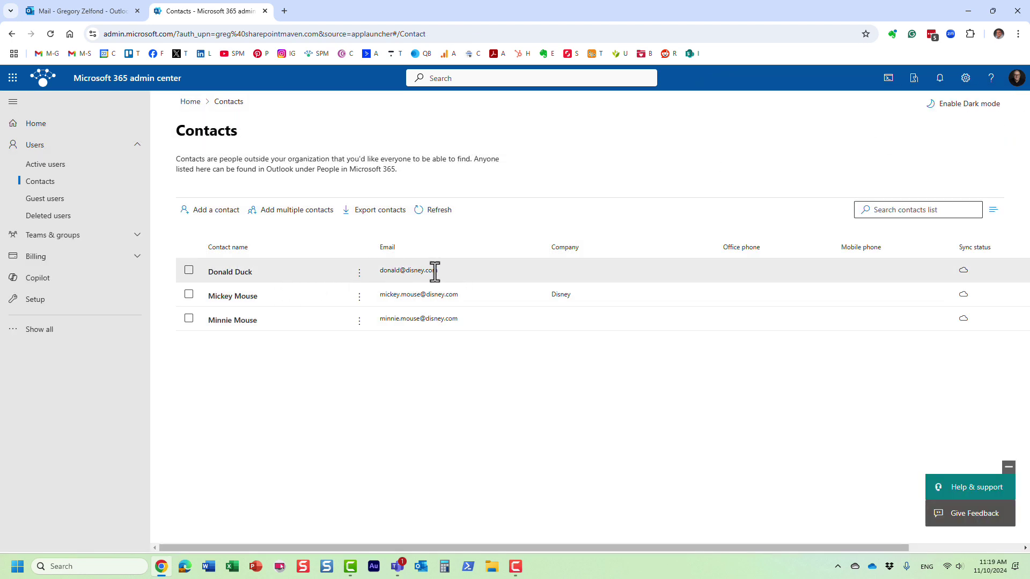
pyautogui.click(105, 9)
pyautogui.click(421, 95)
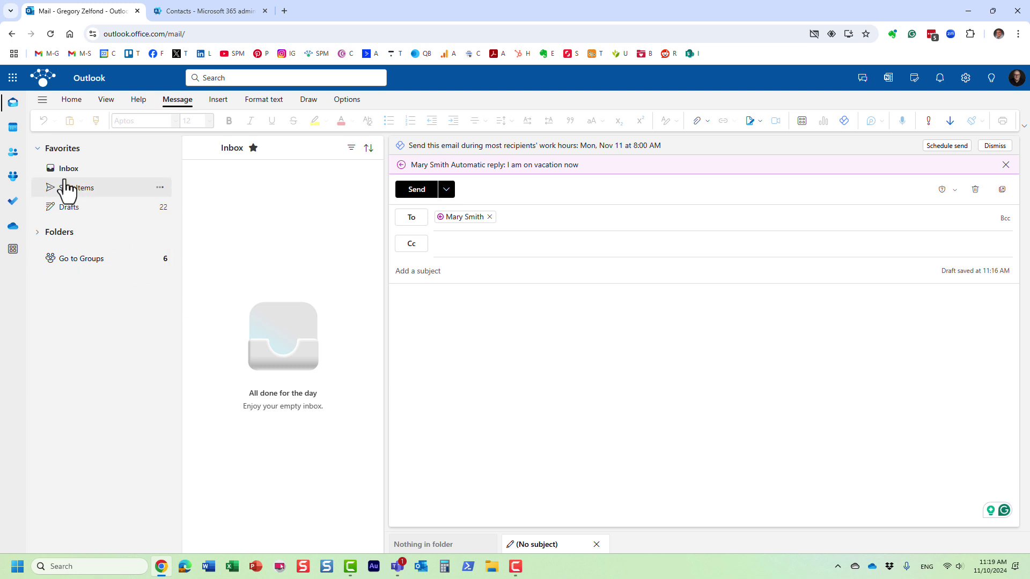
# Browse the Default Global Address List in Outlook People, dismissing the feedback prompt.
pyautogui.click(14, 155)
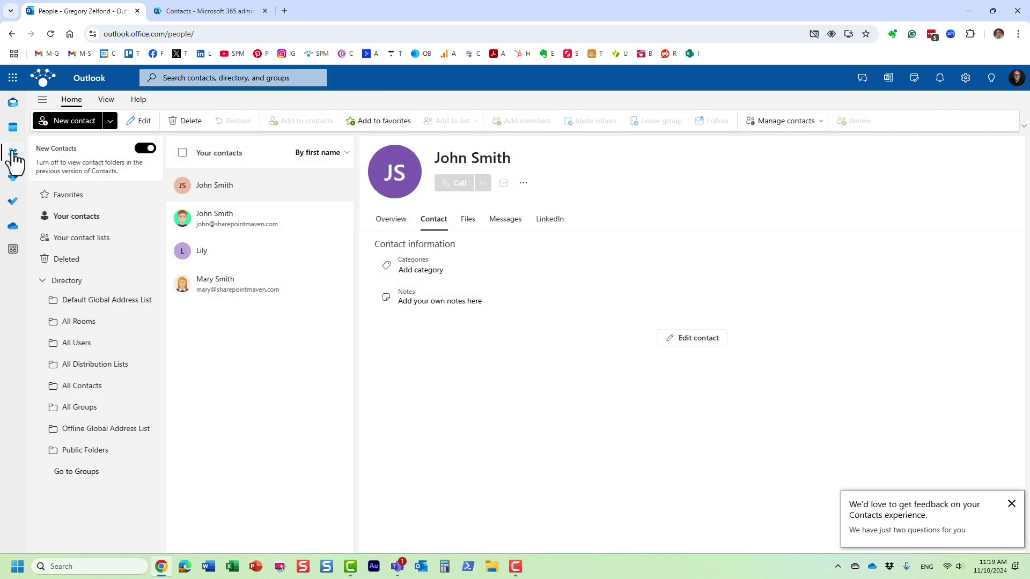
pyautogui.click(107, 304)
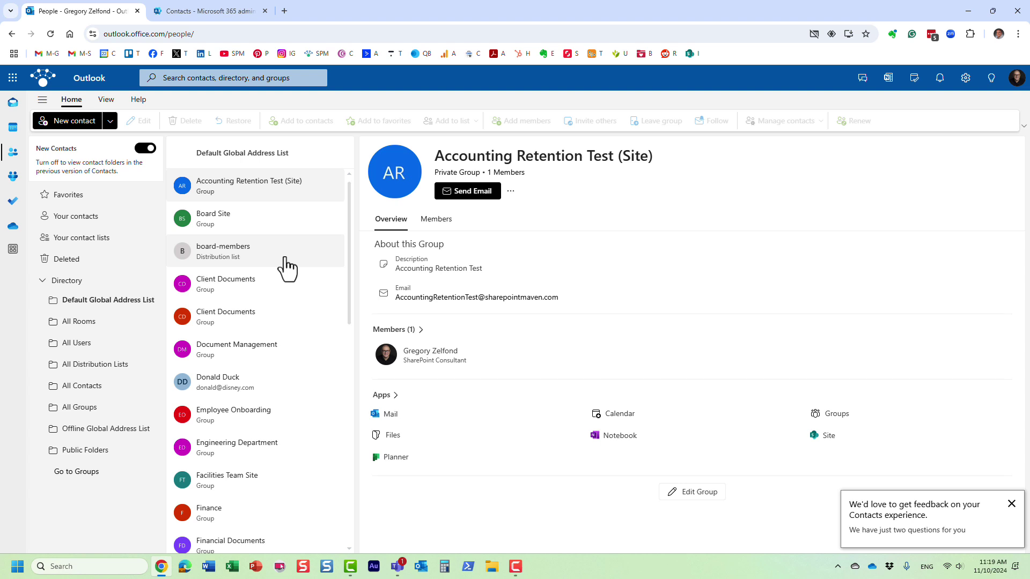
pyautogui.click(1011, 503)
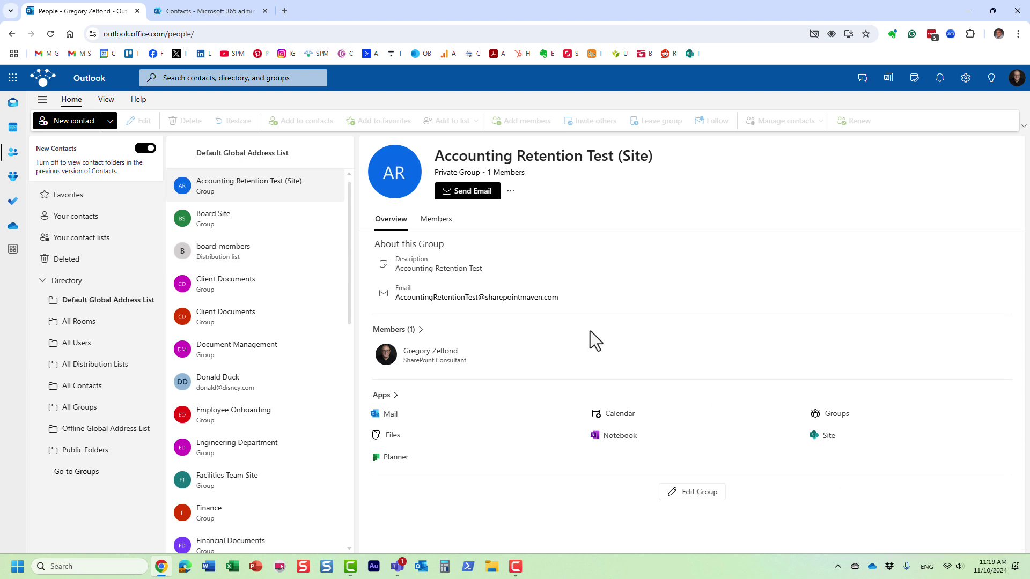
# Open the new external contact's entry in the list, then return to Mail.
pyautogui.click(228, 381)
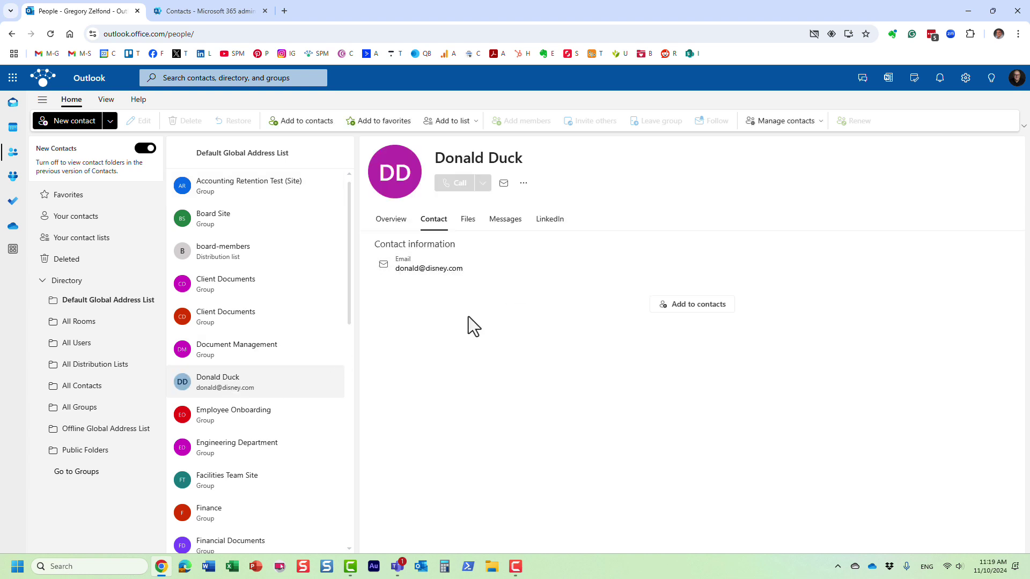
pyautogui.scroll(-3, 265, 439)
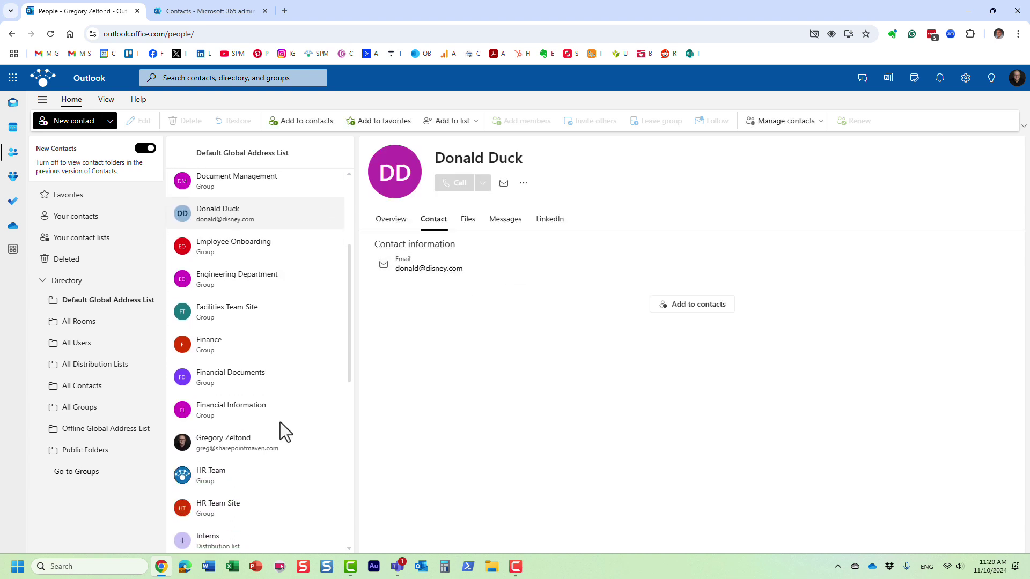
pyautogui.scroll(-2, 284, 422)
pyautogui.scroll(3, 286, 418)
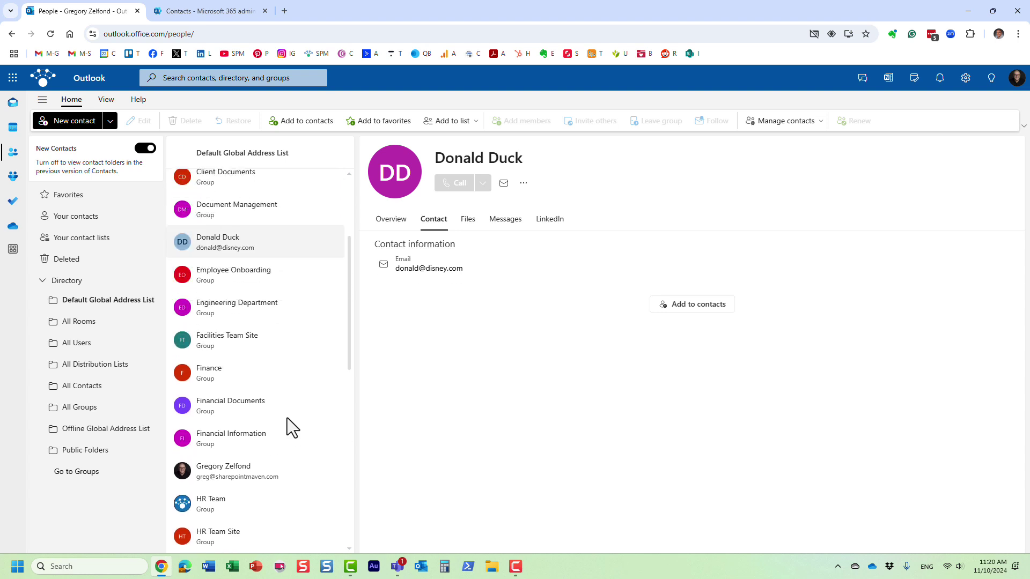
pyautogui.scroll(2, 287, 417)
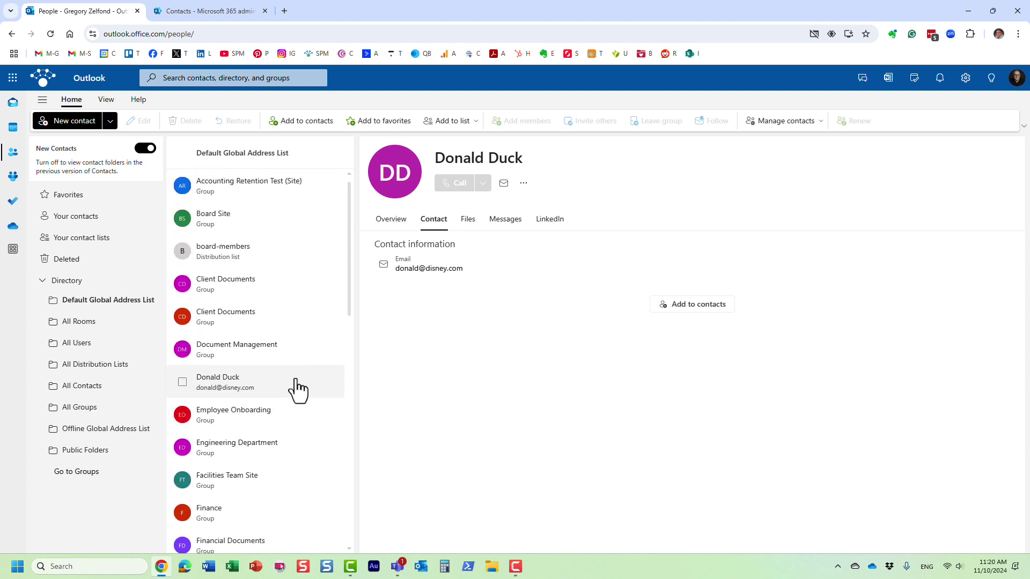
pyautogui.scroll(-5, 292, 386)
pyautogui.scroll(-6, 291, 375)
pyautogui.scroll(-1, 291, 376)
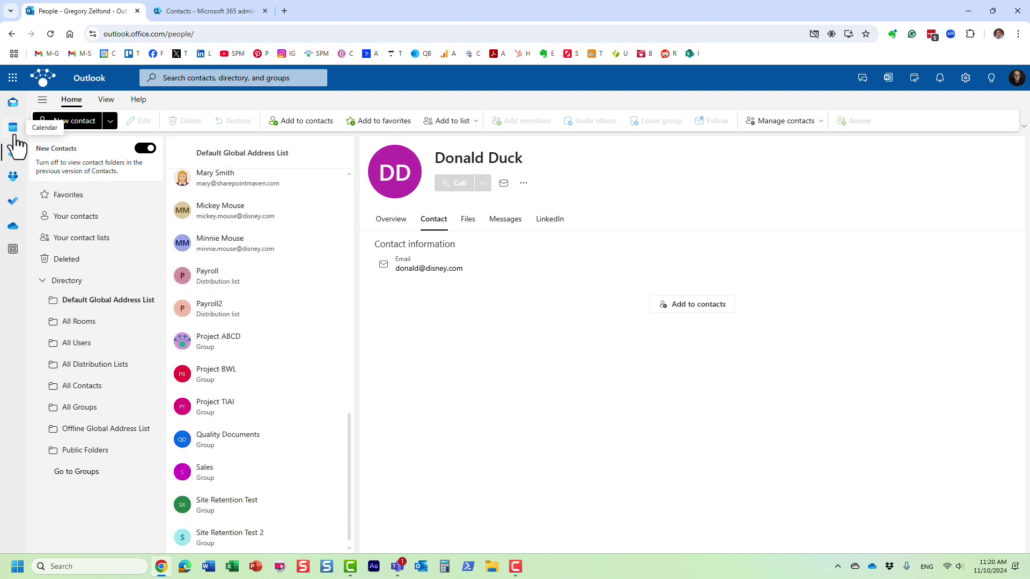
pyautogui.click(12, 103)
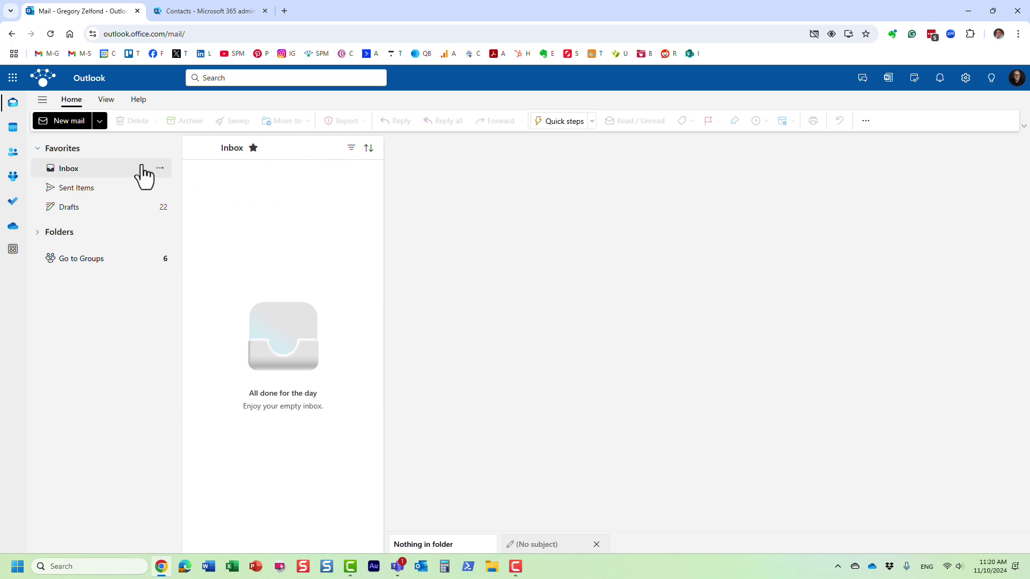
# Start a new message addressed to the other external Disney contact picked from directory suggestions.
pyautogui.click(63, 120)
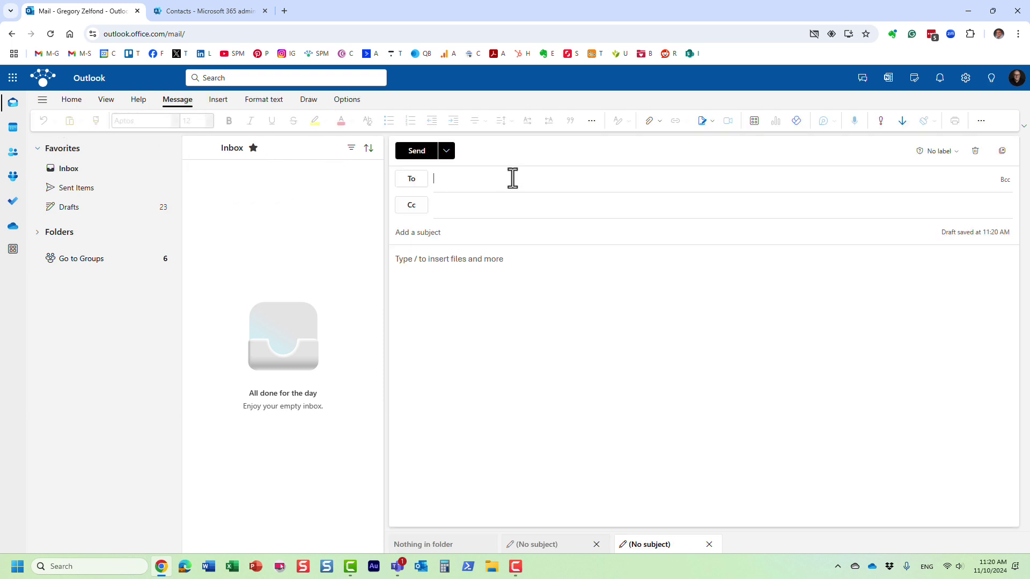
pyautogui.write('mic')
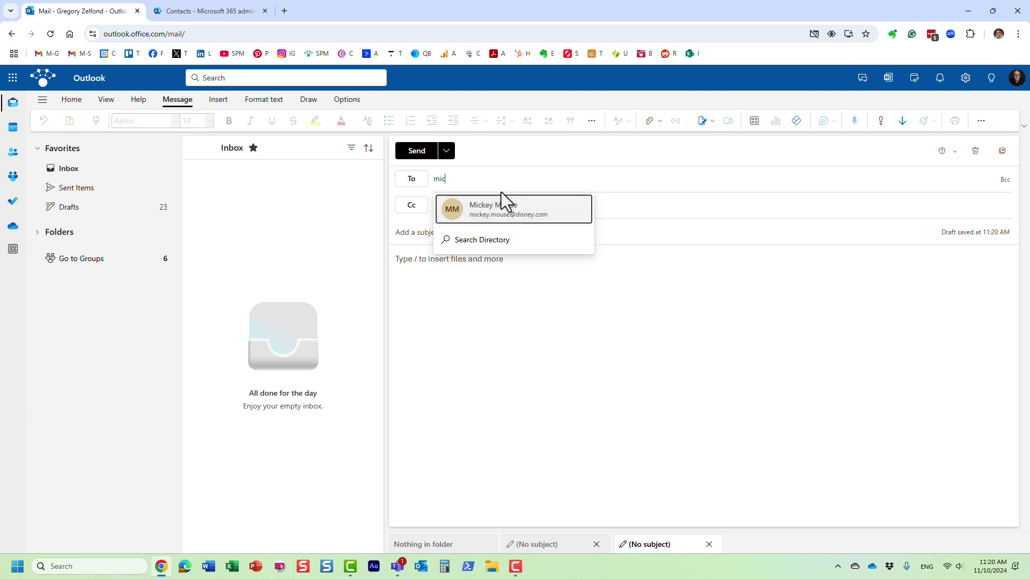
pyautogui.click(511, 210)
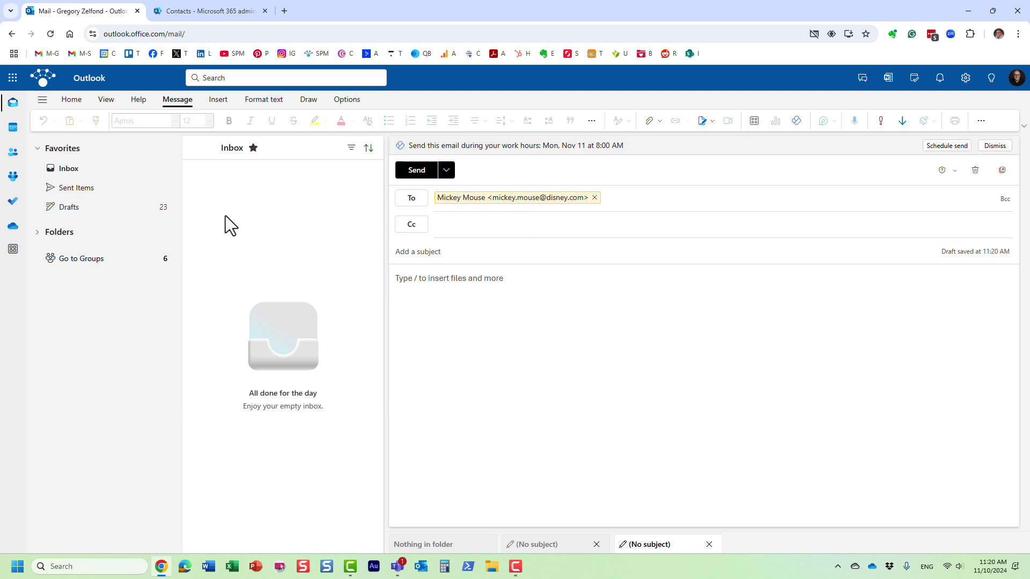
pyautogui.click(13, 79)
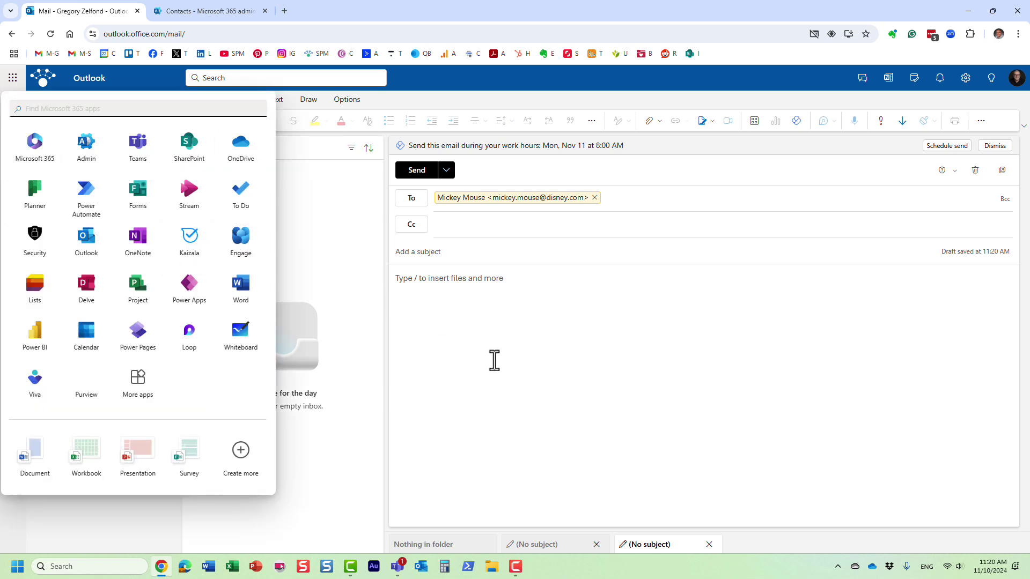
pyautogui.click(538, 373)
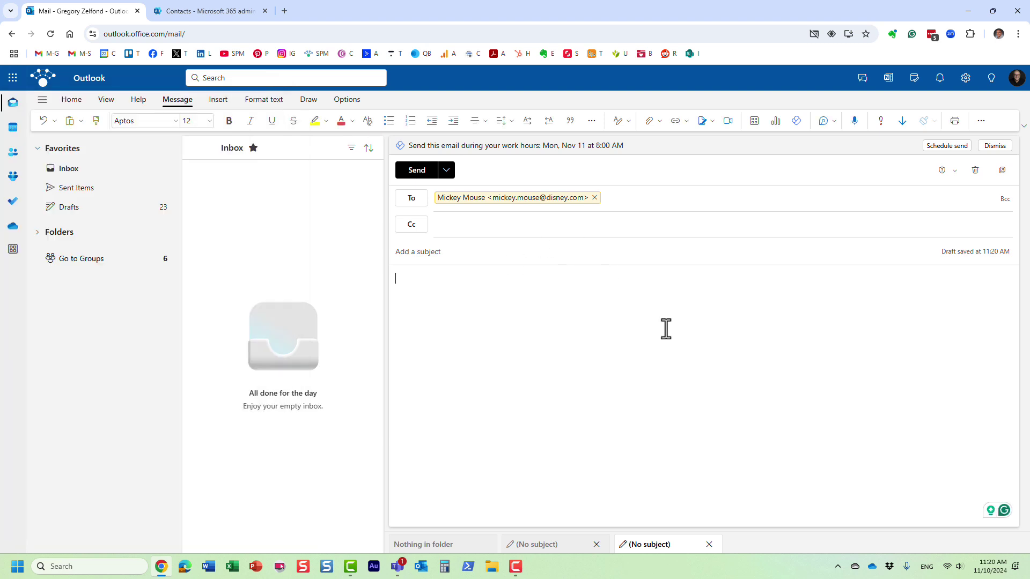